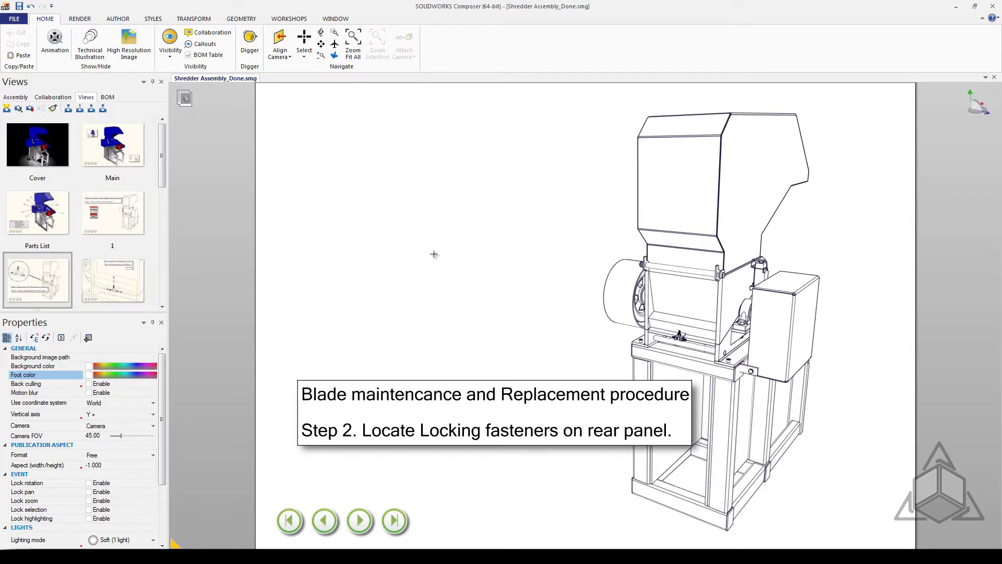
# Step: Open the Digger magnifier with Space and shrink its circle in the empty space
pyautogui.press('space')
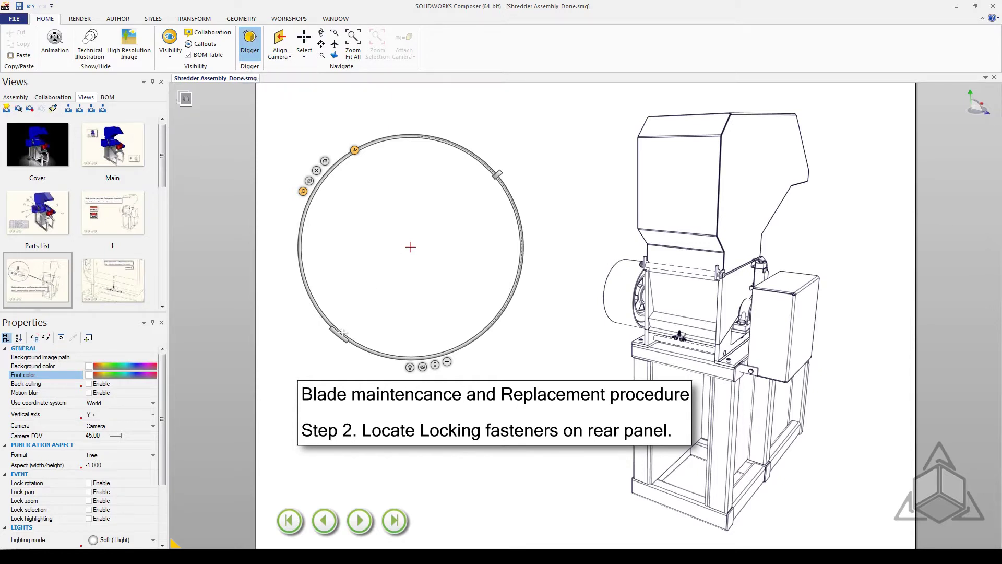
pyautogui.moveTo(339, 334); pyautogui.dragTo(347, 301)
pyautogui.moveTo(475, 193); pyautogui.dragTo(486, 216)
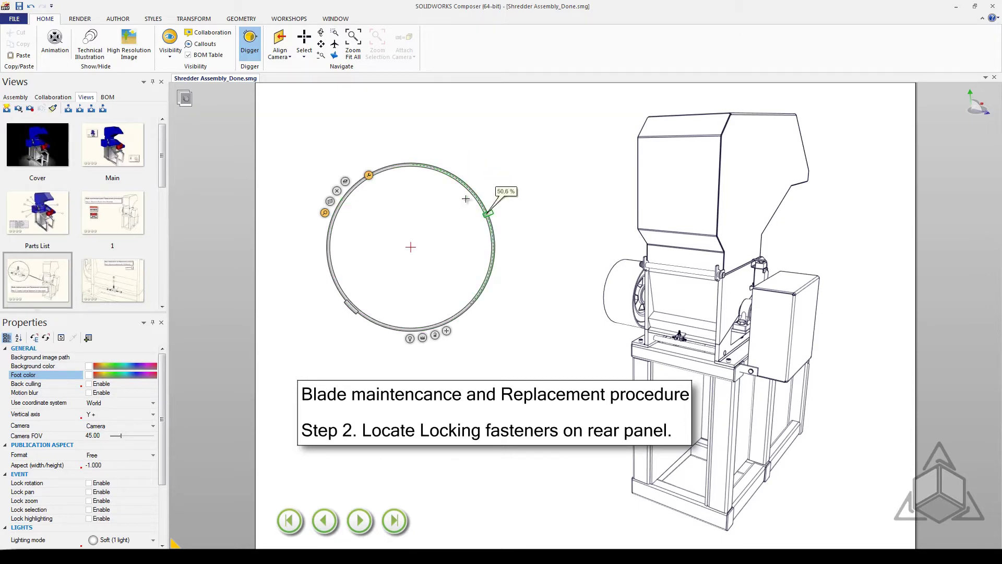
# Step: Toggle the Digger's Show/Hide Tools off and back on
pyautogui.click(369, 175)
pyautogui.click(368, 175)
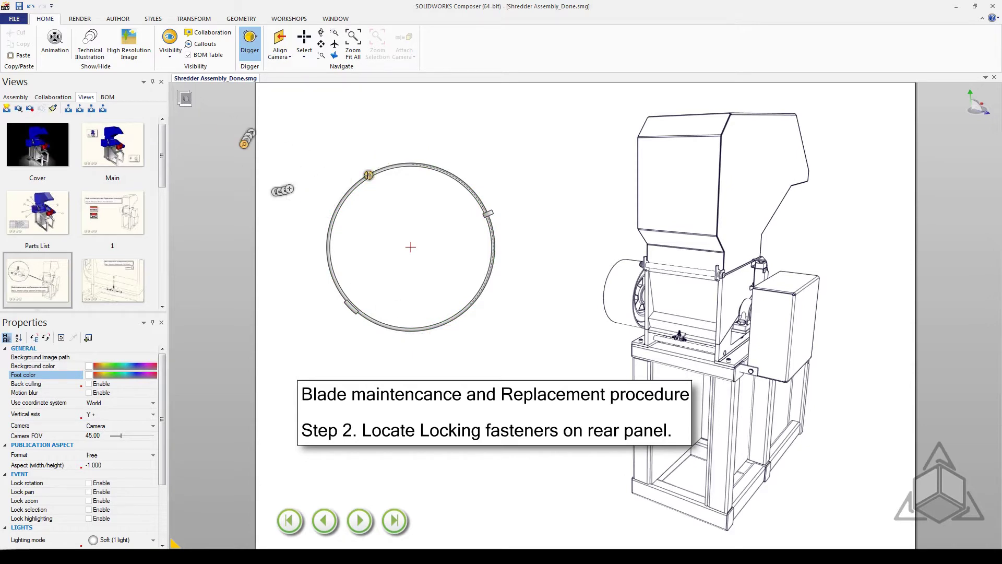
pyautogui.click(369, 175)
pyautogui.click(369, 175)
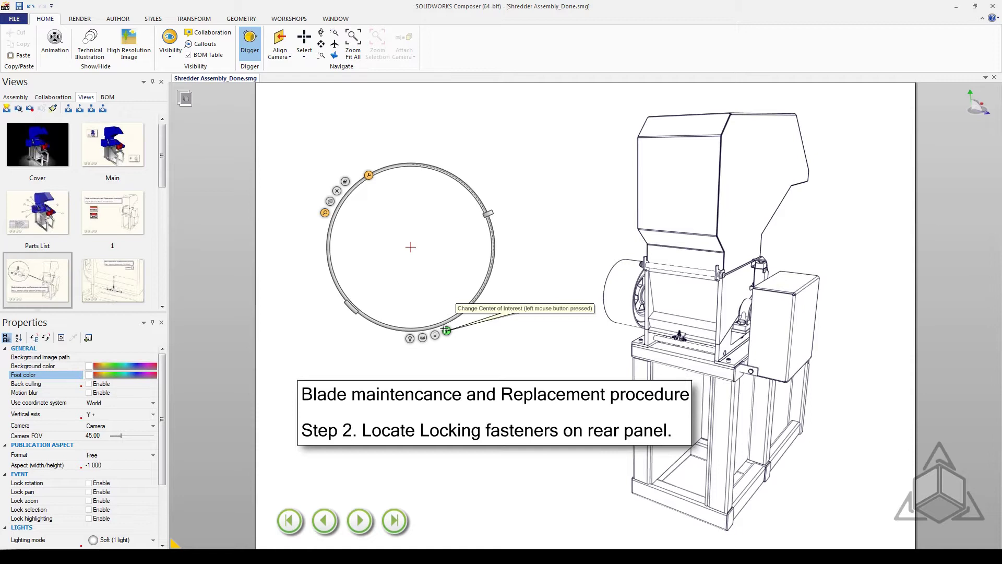
# Step: Move the Digger's center of interest onto the shredder's rear-panel locking fasteners
pyautogui.moveTo(445, 330); pyautogui.dragTo(444, 283)
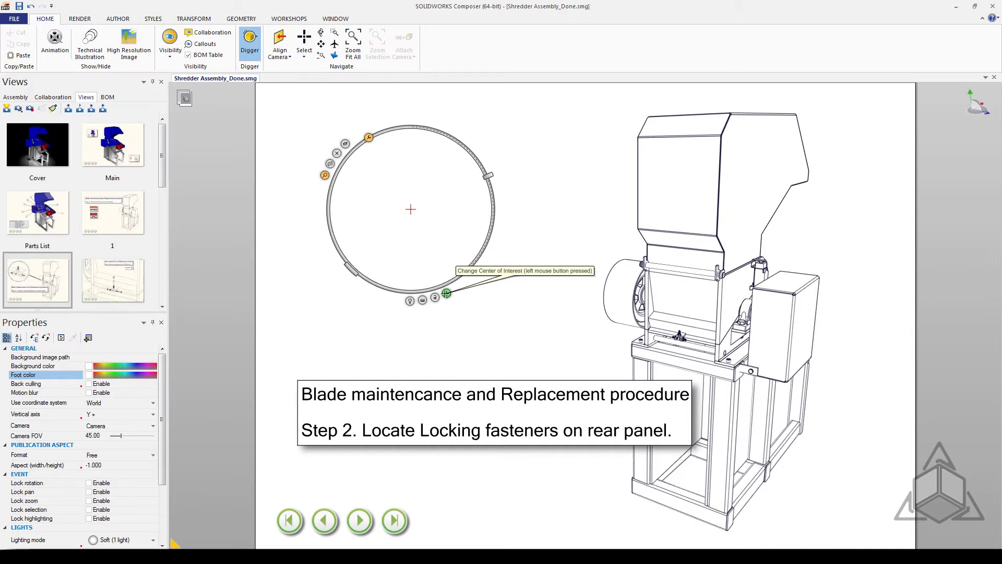
pyautogui.moveTo(447, 293); pyautogui.dragTo(680, 337)
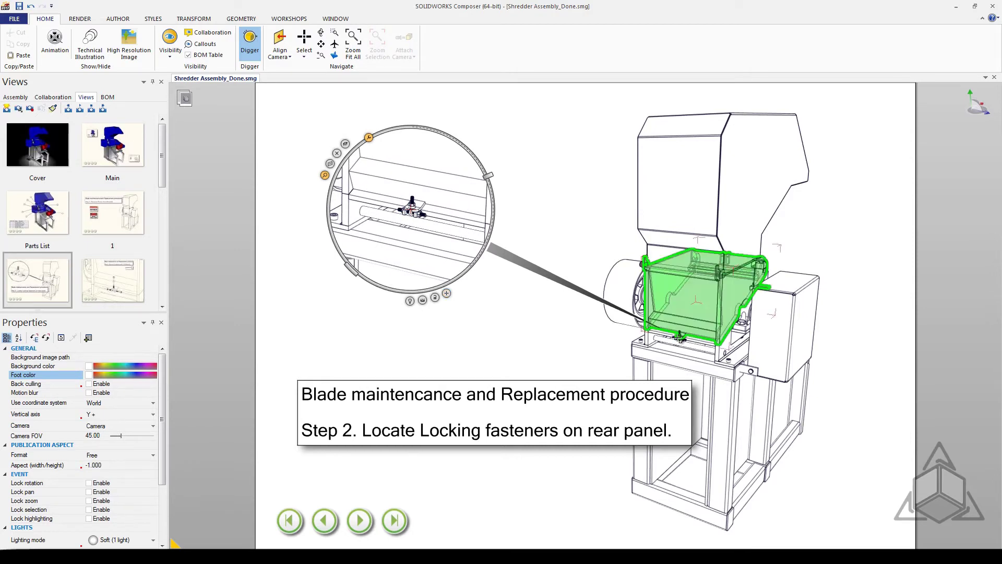
# Step: Enable onion-skin peeling in the lens at about 52 % and turn on X-Ray
pyautogui.click(345, 144)
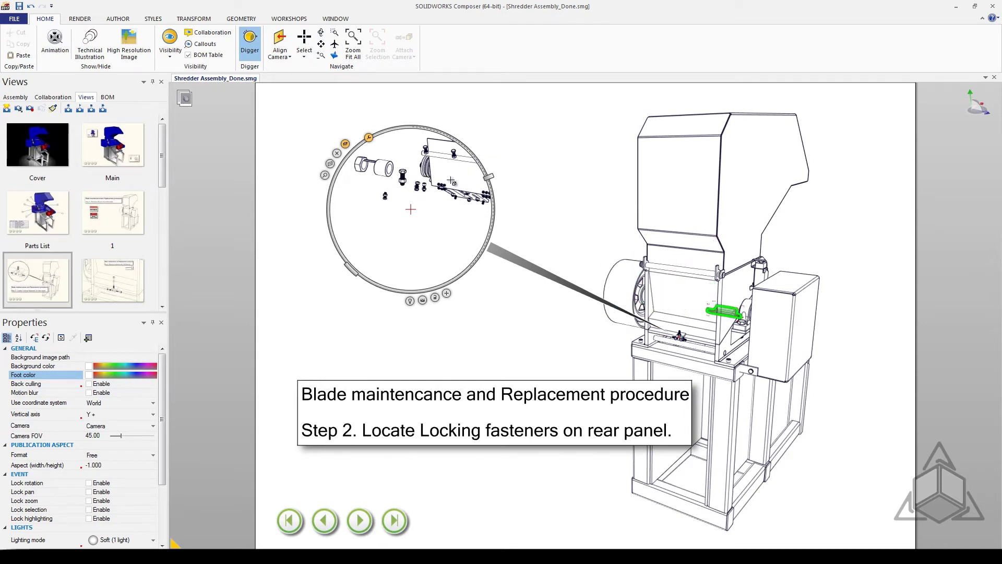
pyautogui.moveTo(489, 177)
pyautogui.mouseDown()
pyautogui.moveTo(443, 131)
pyautogui.moveTo(475, 167)
pyautogui.moveTo(479, 209)
pyautogui.moveTo(474, 149)
pyautogui.moveTo(491, 180)
pyautogui.mouseUp()
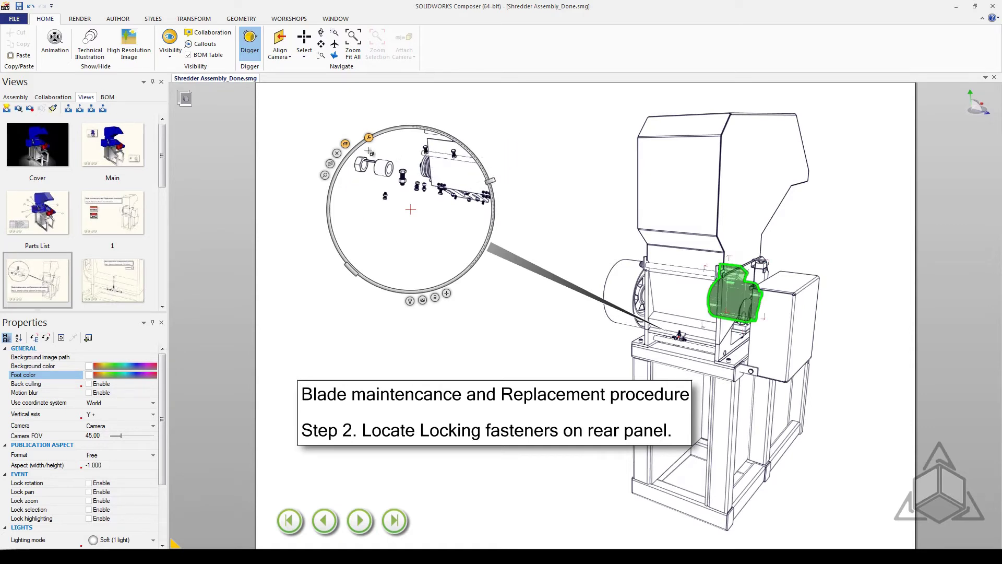
pyautogui.click(337, 153)
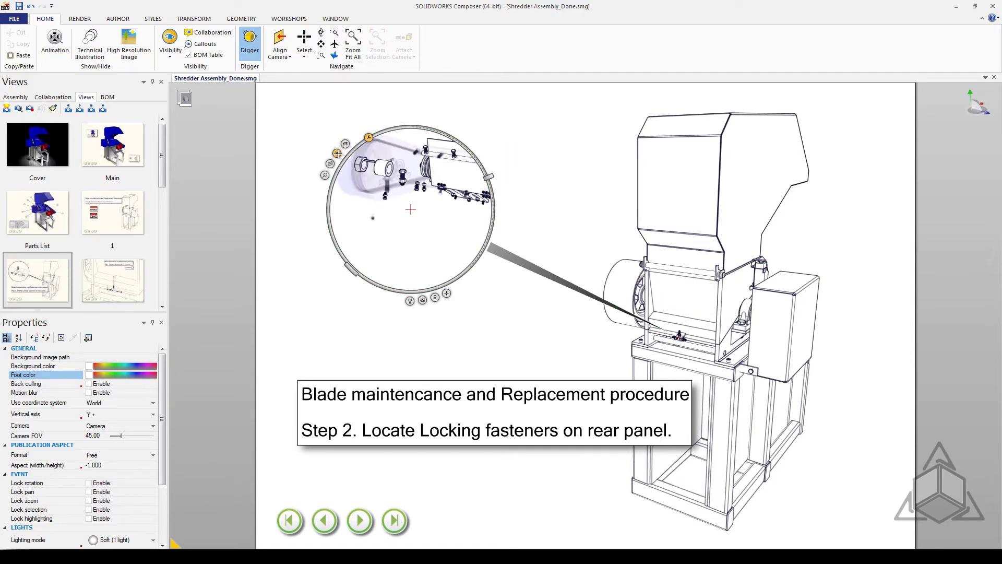
# Step: Bring the lens peel depth back to 50 %
pyautogui.moveTo(490, 182); pyautogui.dragTo(404, 180)
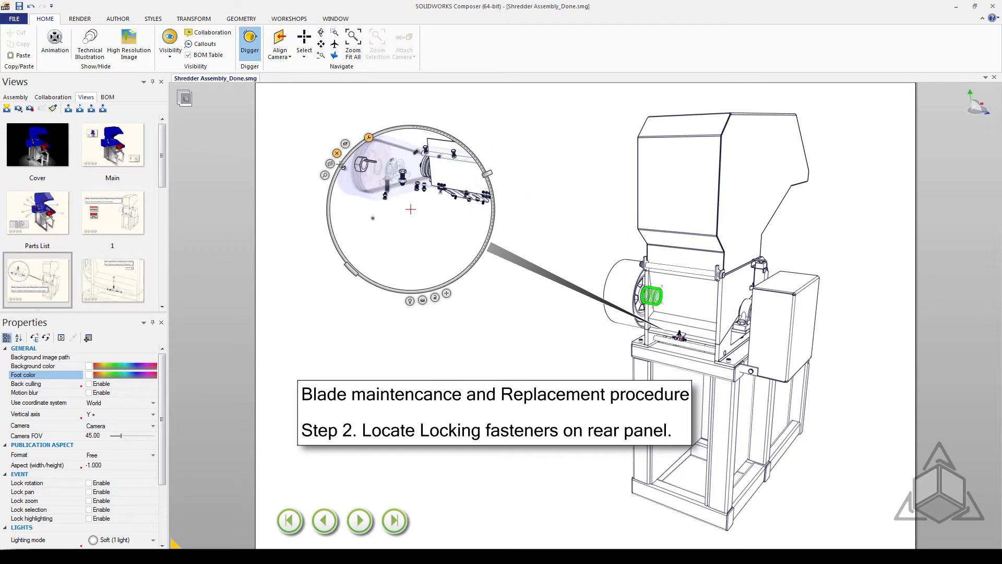
pyautogui.moveTo(491, 188); pyautogui.dragTo(481, 163)
# Step: Switch the lens to Zoom mode and magnify the fastener to about 87 %
pyautogui.click(324, 175)
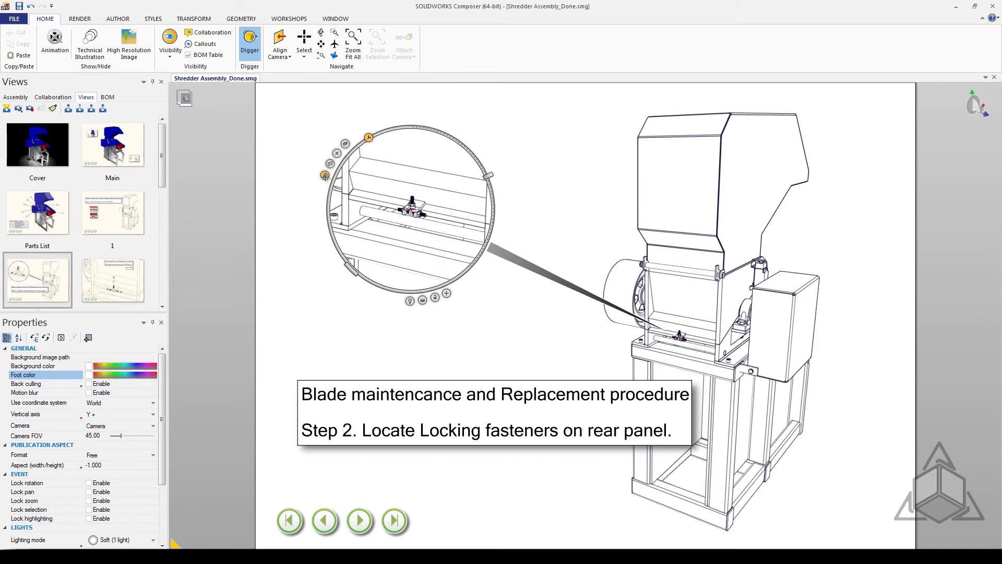
pyautogui.moveTo(471, 158)
pyautogui.moveTo(470, 158); pyautogui.dragTo(433, 133)
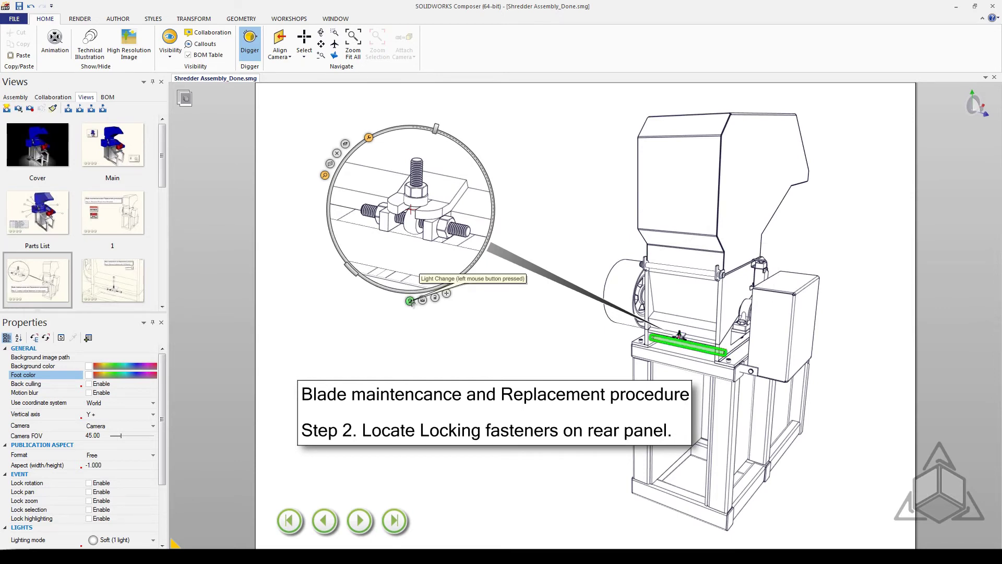
# Step: Adjust the lens lighting, lock depth direction at 88.6 %, and capture a 2D image
pyautogui.moveTo(411, 301); pyautogui.dragTo(370, 222)
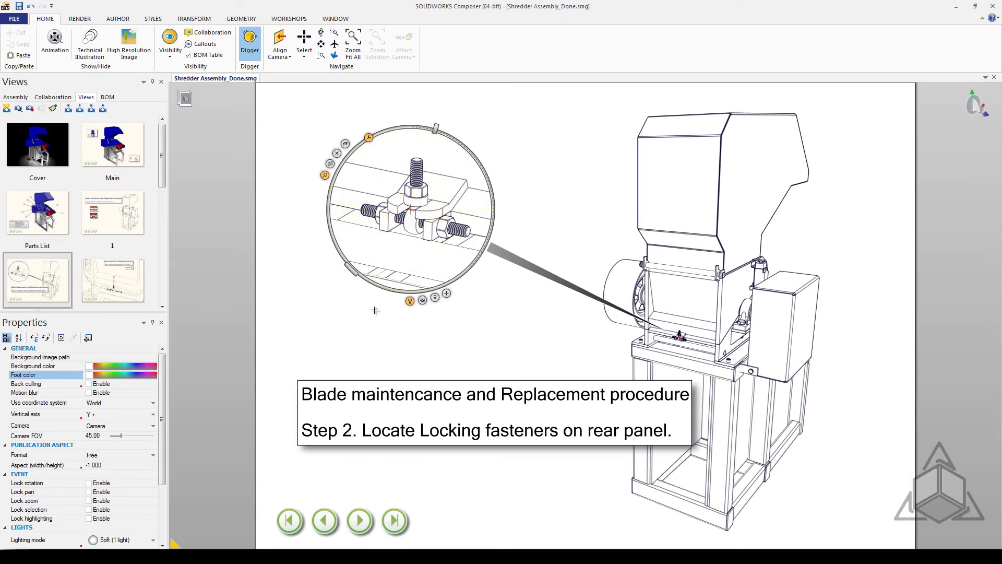
pyautogui.click(410, 302)
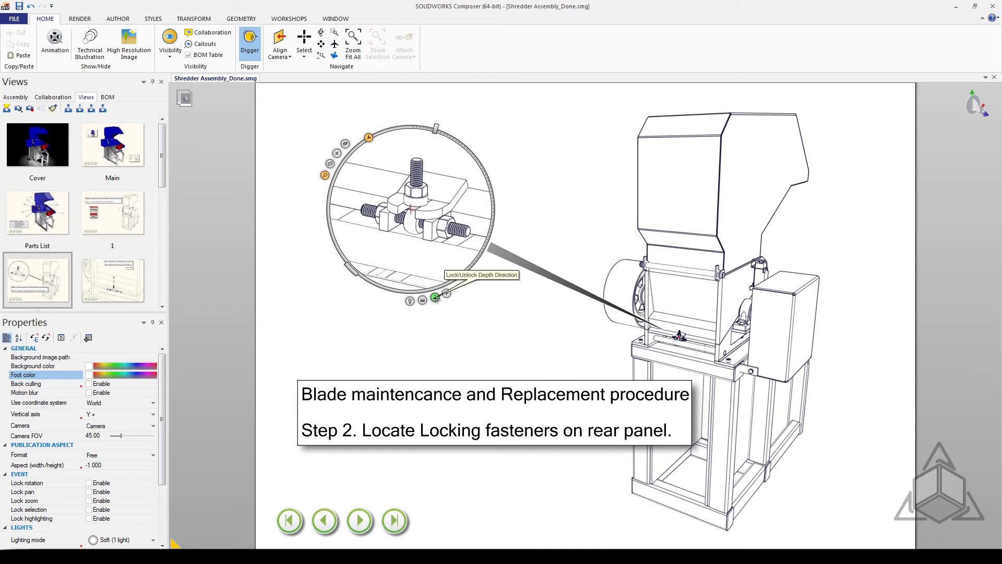
pyautogui.click(435, 298)
pyautogui.moveTo(435, 128)
pyautogui.mouseDown()
pyautogui.moveTo(431, 118)
pyautogui.moveTo(445, 118)
pyautogui.moveTo(436, 128)
pyautogui.mouseUp()
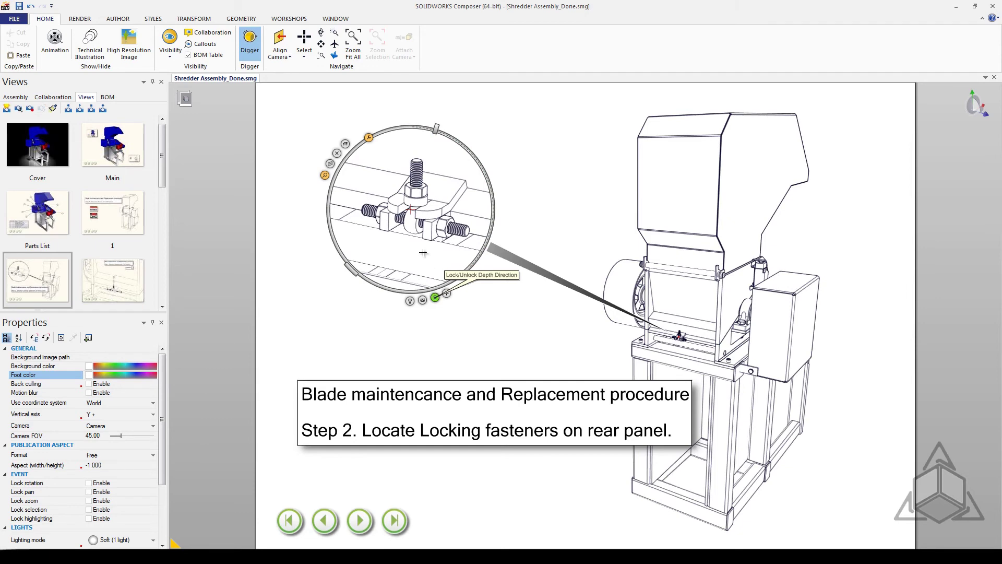
pyautogui.click(435, 298)
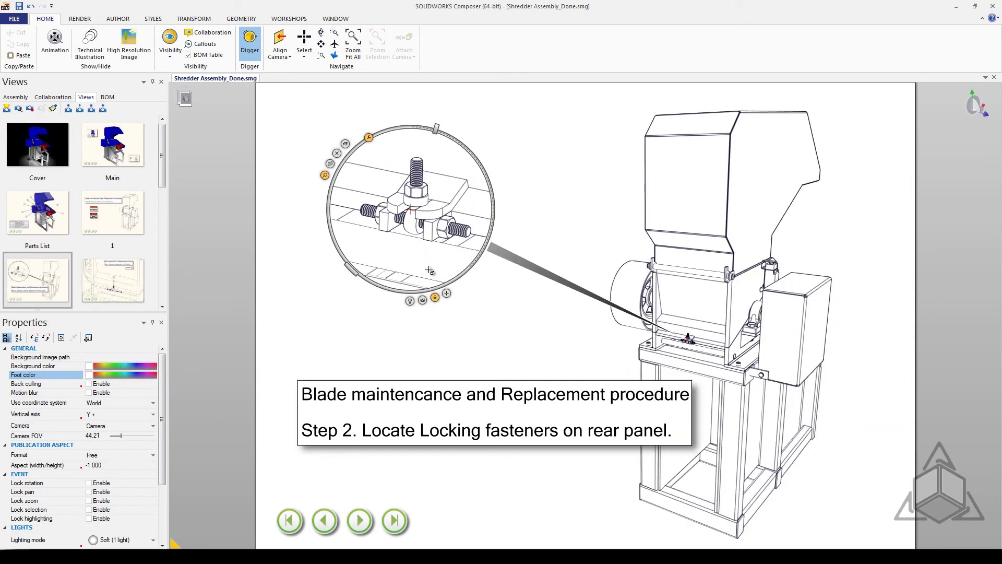
pyautogui.click(422, 300)
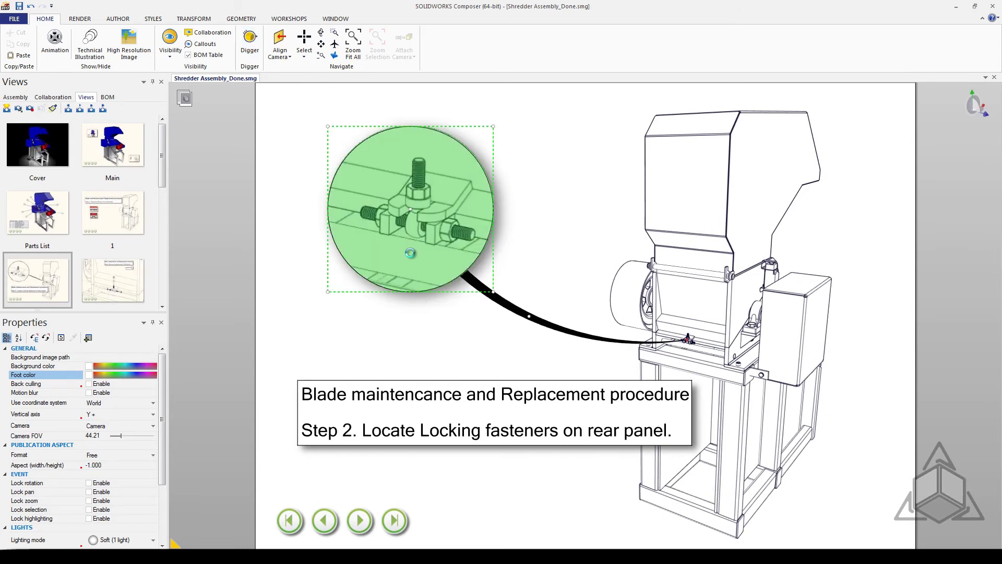
# Step: Shrink the Image 2D callout and move it to the page's top-left
pyautogui.click(483, 152)
pyautogui.moveTo(493, 127); pyautogui.dragTo(434, 164)
pyautogui.moveTo(408, 225); pyautogui.dragTo(393, 177)
pyautogui.click(502, 232)
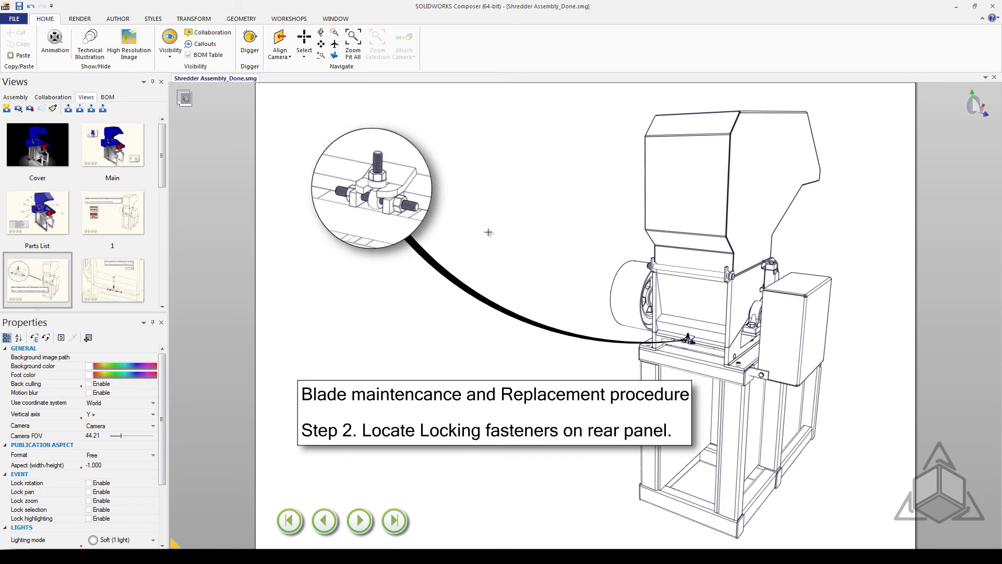
# Step: Open the High Resolution Image workshop and leave Detail view unchecked
pyautogui.click(288, 19)
pyautogui.click(251, 46)
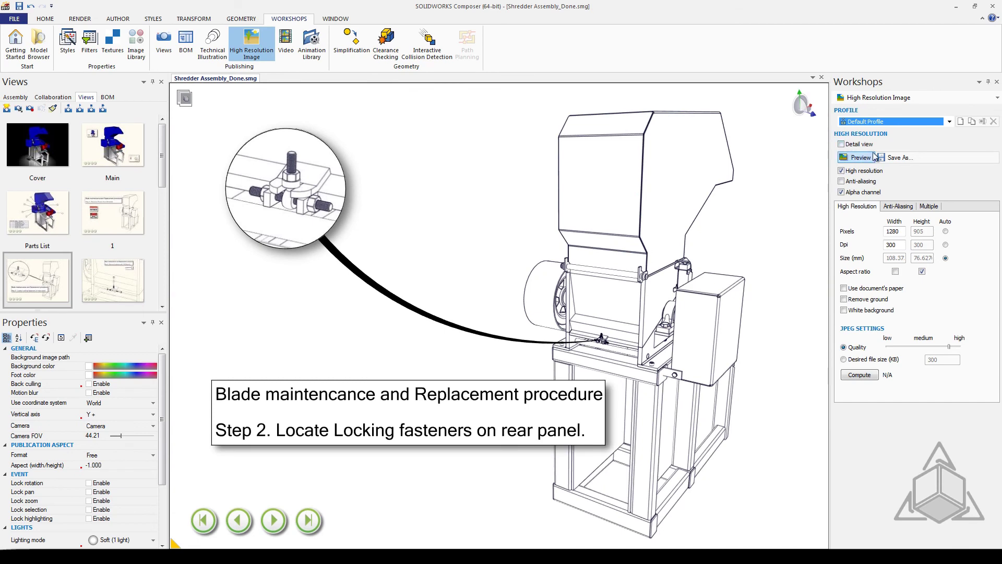
pyautogui.click(841, 144)
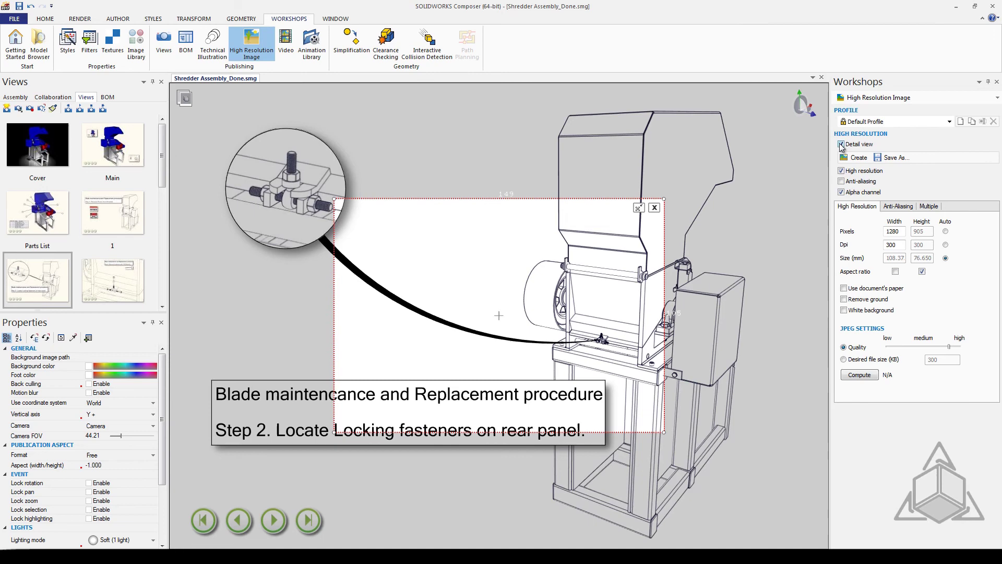
pyautogui.click(841, 144)
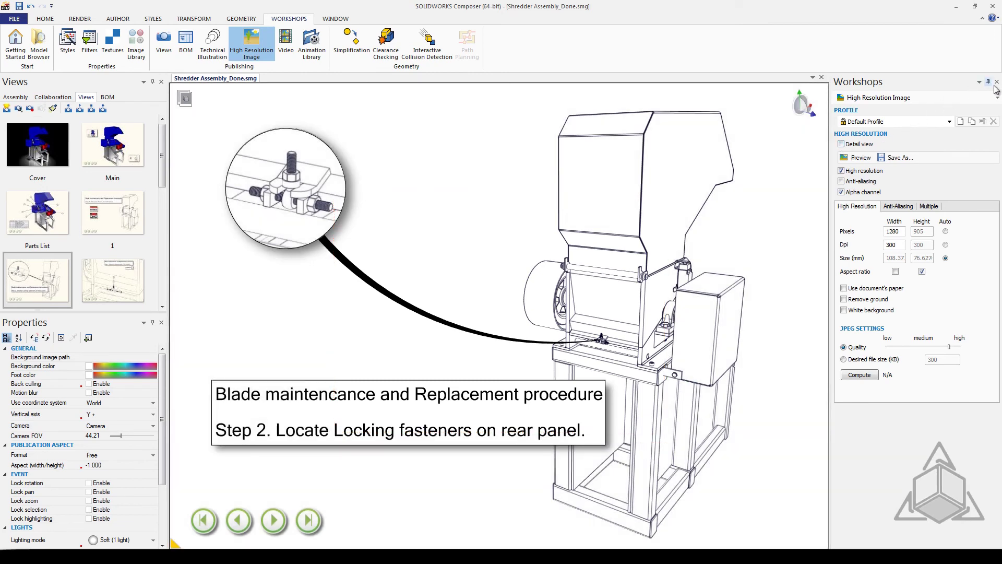